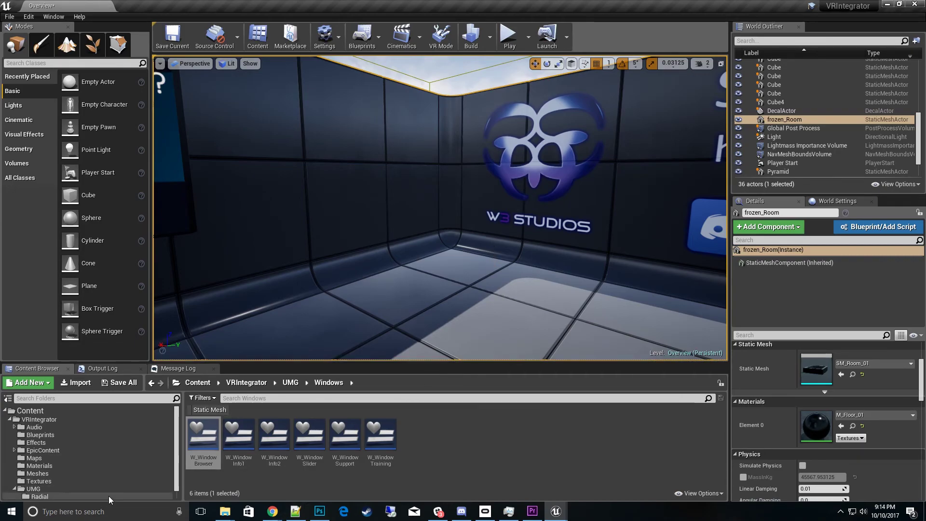
# Step: Place a BP_DockableWindow from the Blueprints folder in the room, raised above the floor and turned to show its Inventory side
pyautogui.click(69, 437)
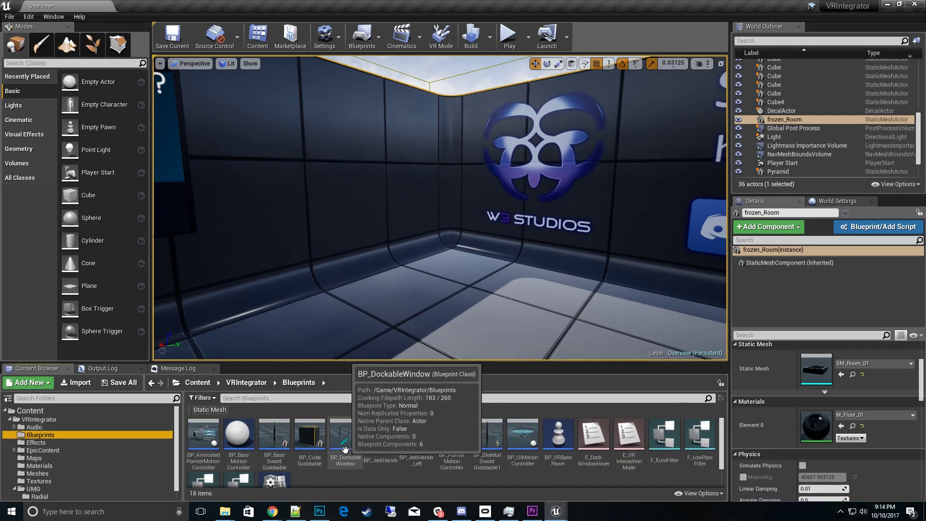
pyautogui.moveTo(345, 436); pyautogui.dragTo(427, 322)
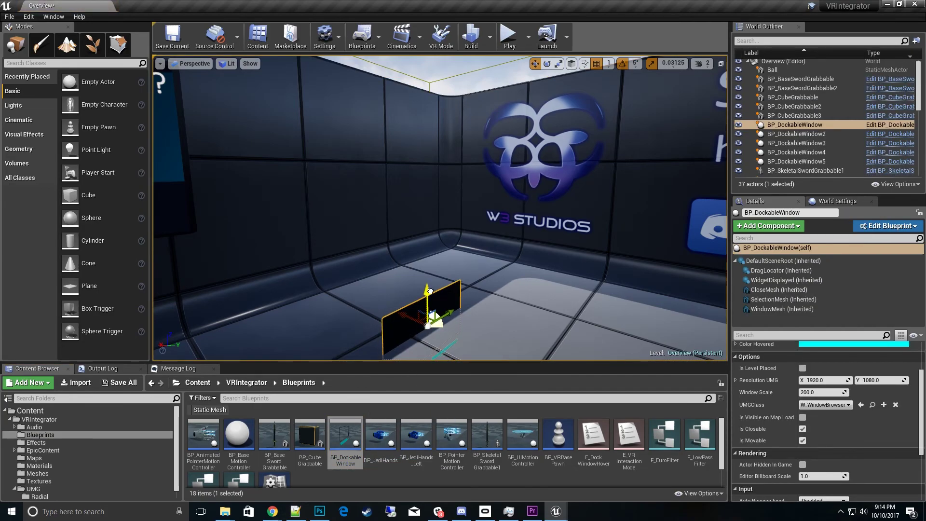
pyautogui.press('e')
pyautogui.moveTo(409, 251); pyautogui.dragTo(465, 246)
pyautogui.press('w')
pyautogui.moveTo(426, 209); pyautogui.dragTo(426, 174)
pyautogui.moveTo(426, 174); pyautogui.dragTo(405, 198, button='right')
pyautogui.press('w')
pyautogui.press('s')
pyautogui.moveTo(483, 241); pyautogui.dragTo(489, 225, button='right')
pyautogui.press('w')
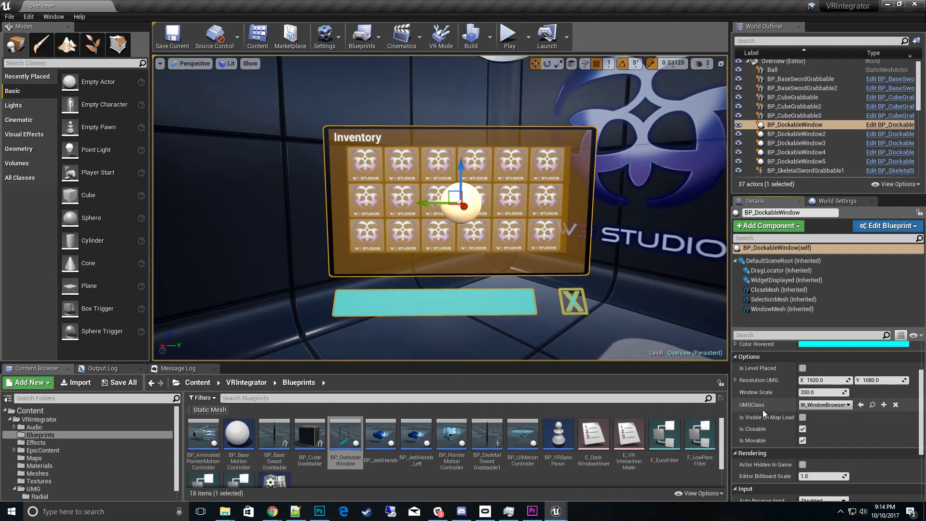
# Step: Review the available UMG classes, inspect the assigned W_WindowBrowser widget in its designer, and return to the Overview level
pyautogui.click(819, 407)
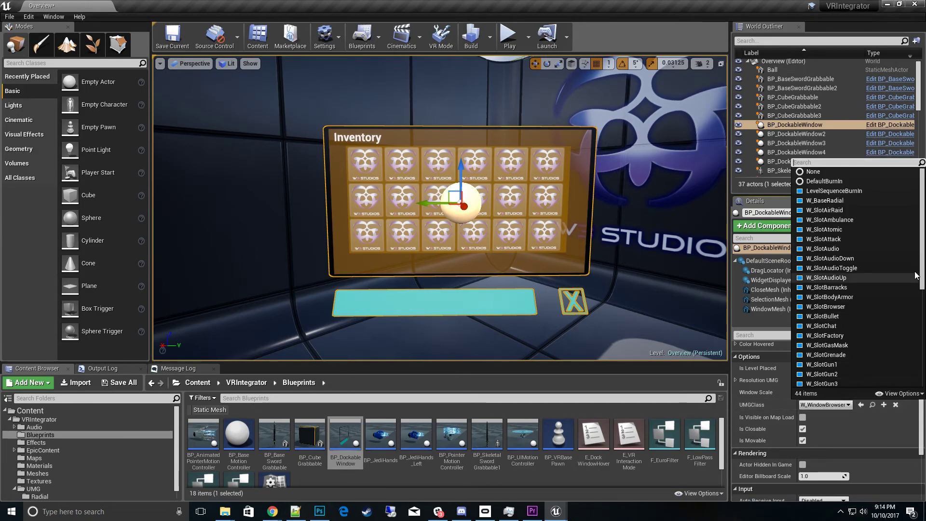
pyautogui.scroll(-5, 923, 274)
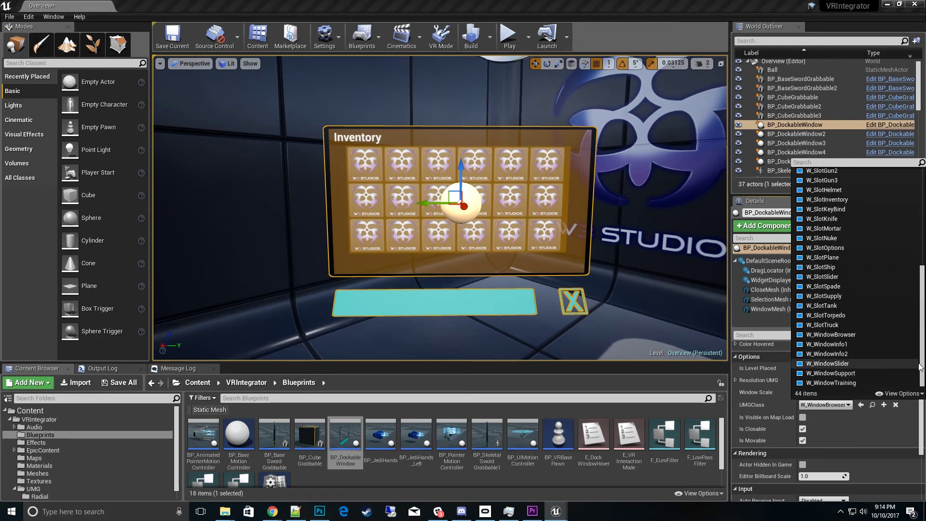
pyautogui.click(841, 407)
pyautogui.click(873, 405)
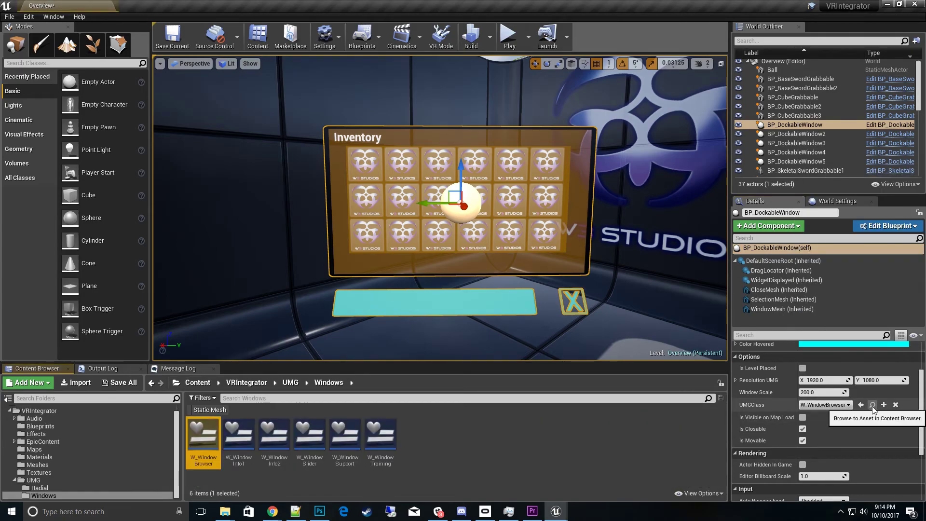
pyautogui.doubleClick(212, 446)
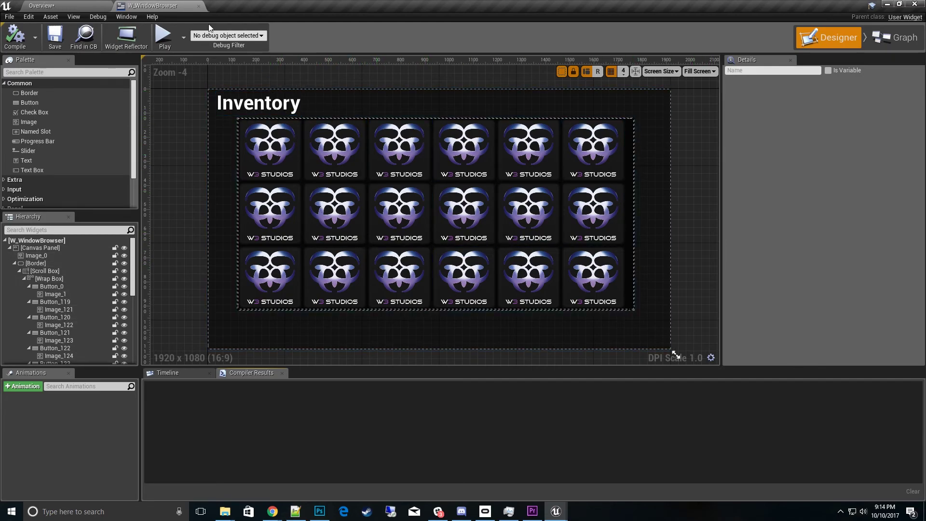
pyautogui.click(62, 6)
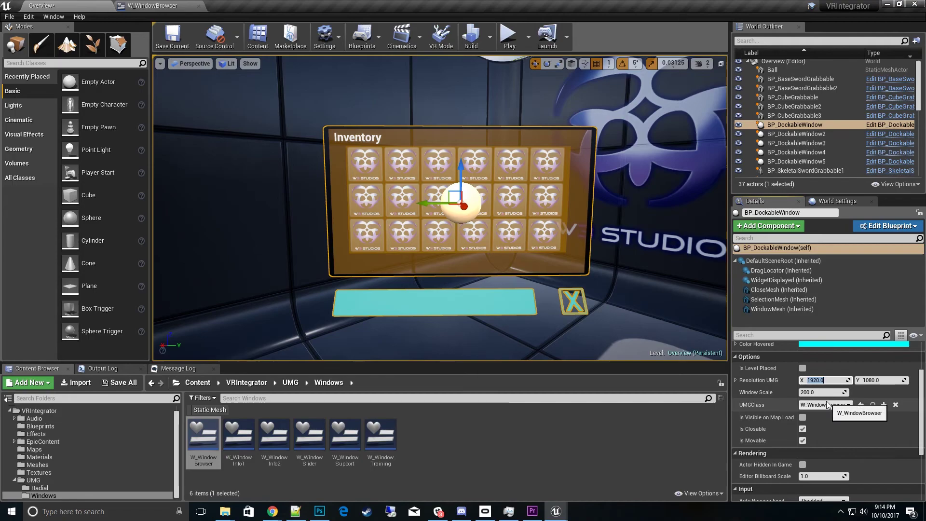
# Step: Set the dockable window's Window Scale to 400
pyautogui.press('s')
pyautogui.moveTo(491, 271)
pyautogui.mouseDown(button='right')
pyautogui.moveTo(499, 265)
pyautogui.moveTo(489, 264)
pyautogui.moveTo(505, 264)
pyautogui.moveTo(488, 268)
pyautogui.moveTo(493, 276)
pyautogui.mouseUp(button='right')
pyautogui.press('s')
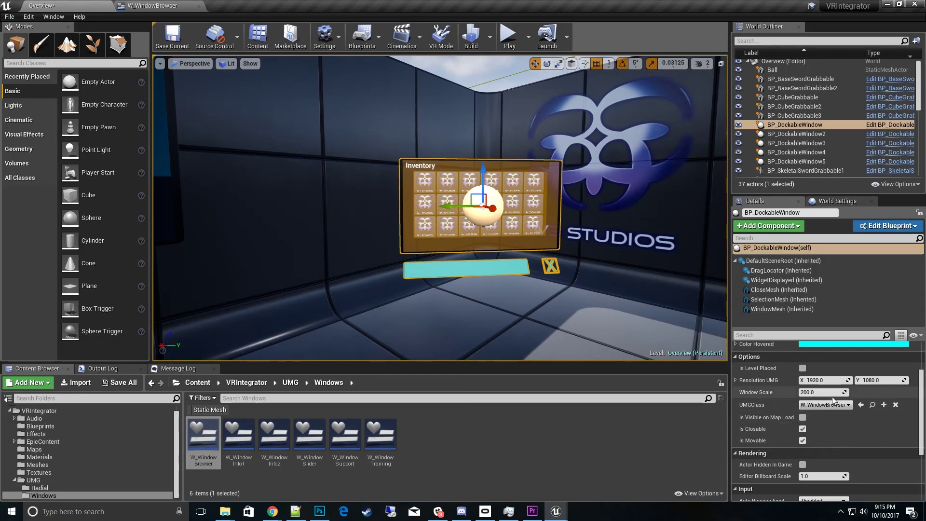
pyautogui.moveTo(842, 393); pyautogui.dragTo(882, 393)
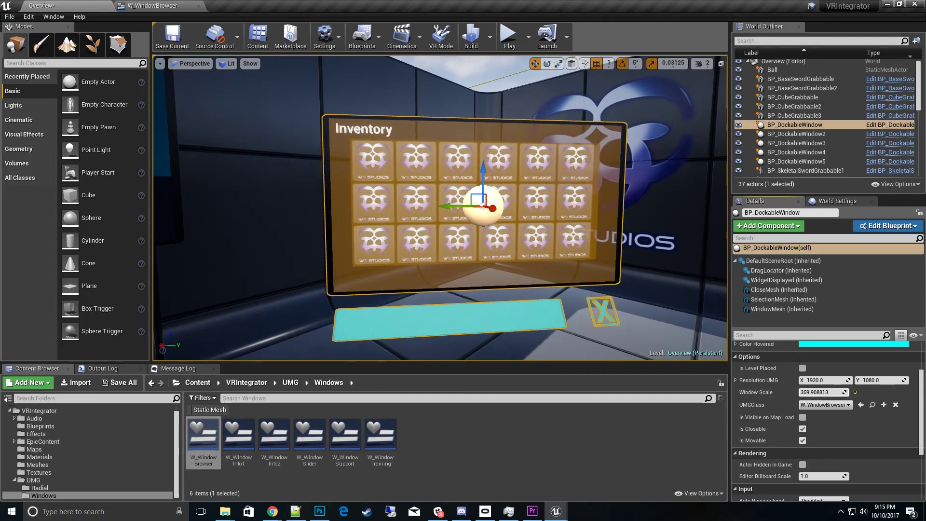
pyautogui.click(823, 393)
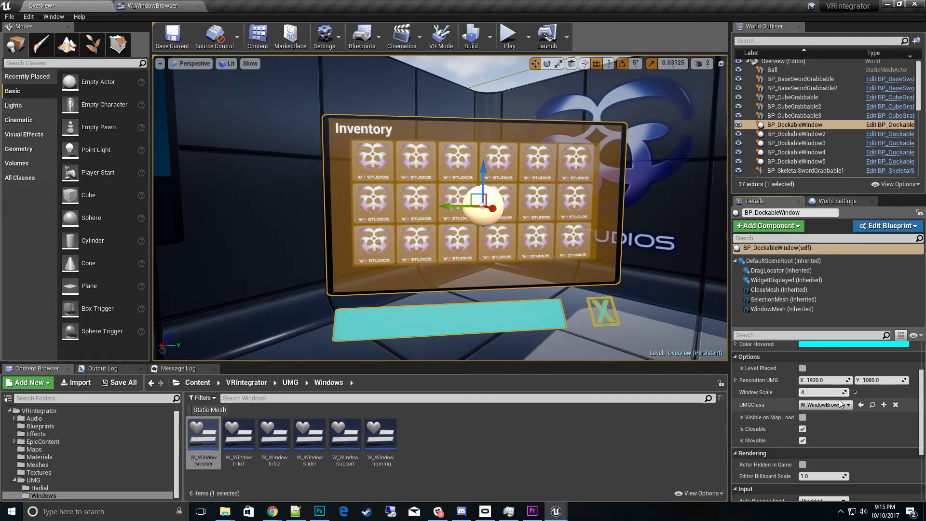
pyautogui.press('Return')
# Step: Turn the dockable window's Is Closable and Is Movable options off and back on to compare their effect
pyautogui.moveTo(547, 297); pyautogui.dragTo(609, 354, button='right')
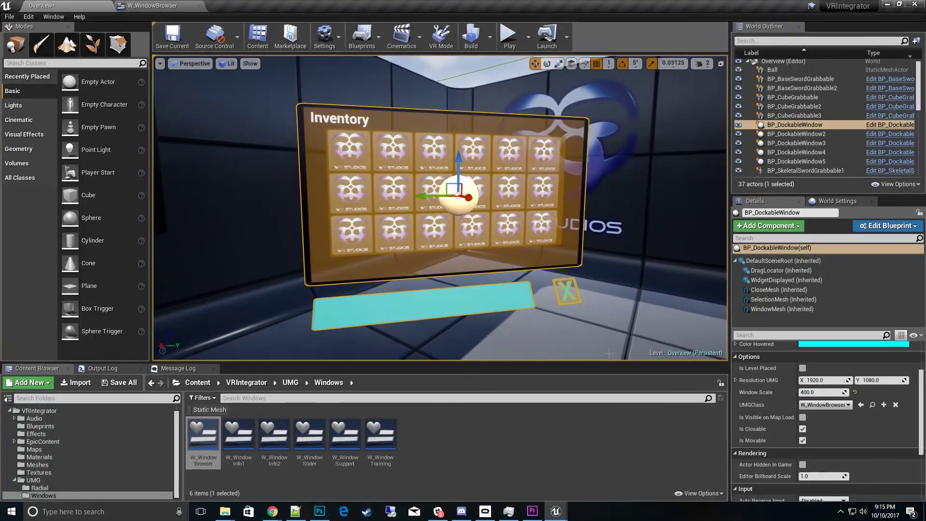
pyautogui.click(803, 429)
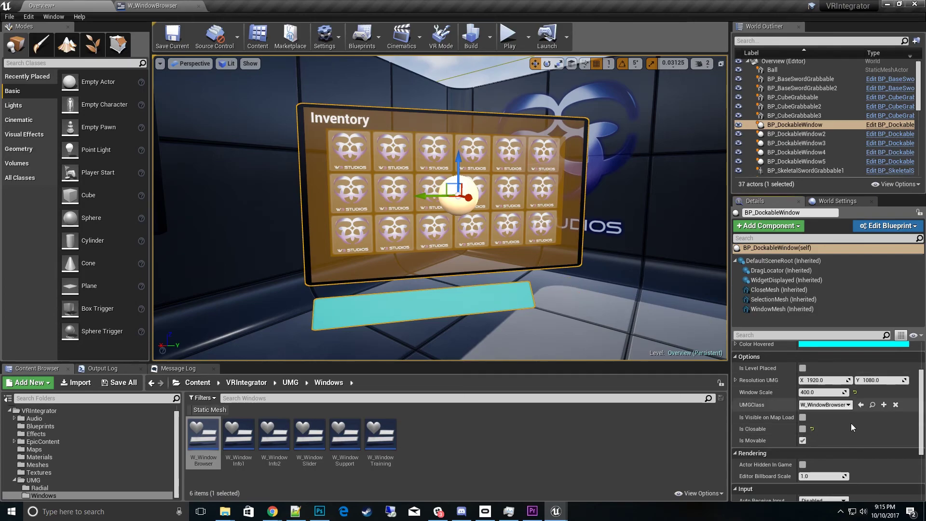
pyautogui.click(803, 440)
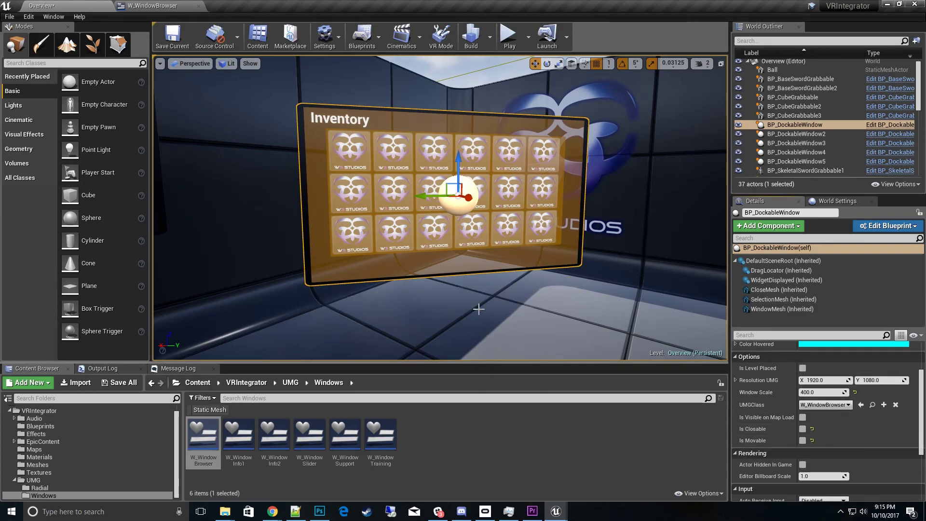
pyautogui.click(803, 441)
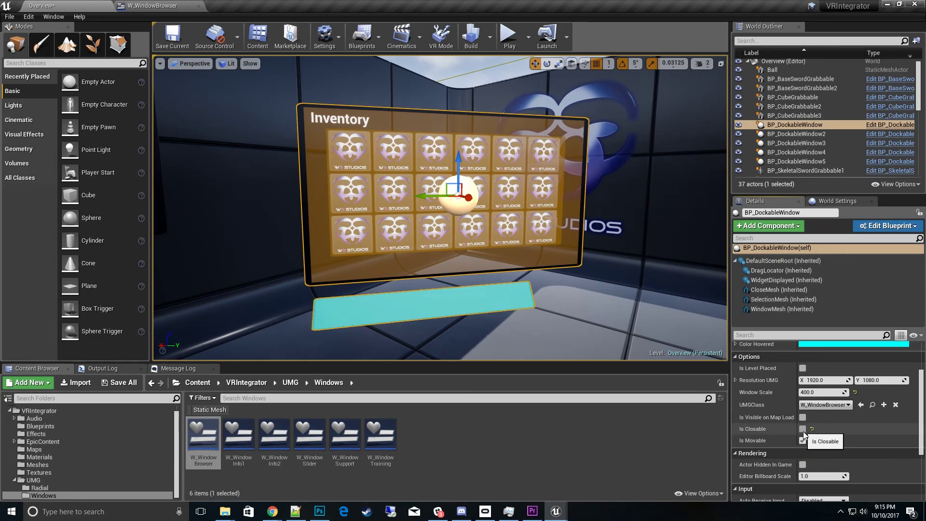
pyautogui.click(803, 429)
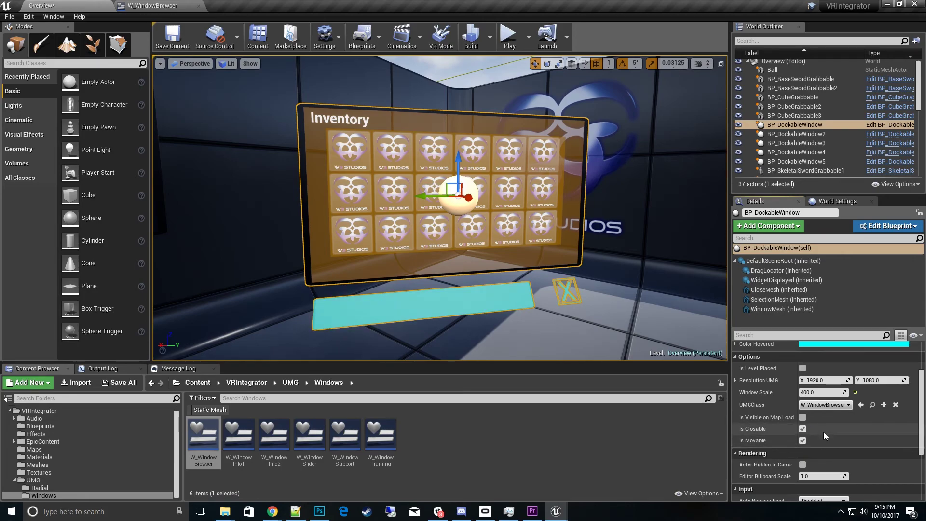
# Step: Enable Is Visible on Map Load and Is Level Placed for the dockable window
pyautogui.click(803, 418)
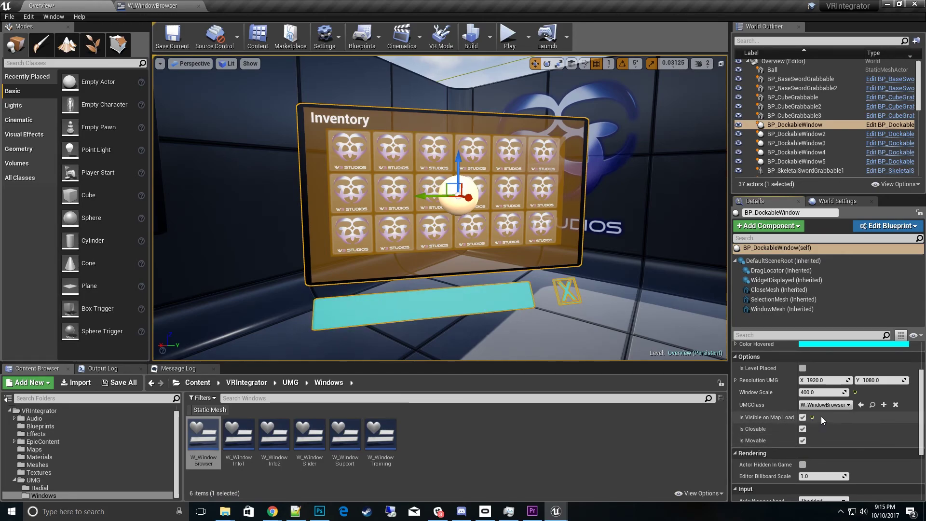
pyautogui.click(803, 368)
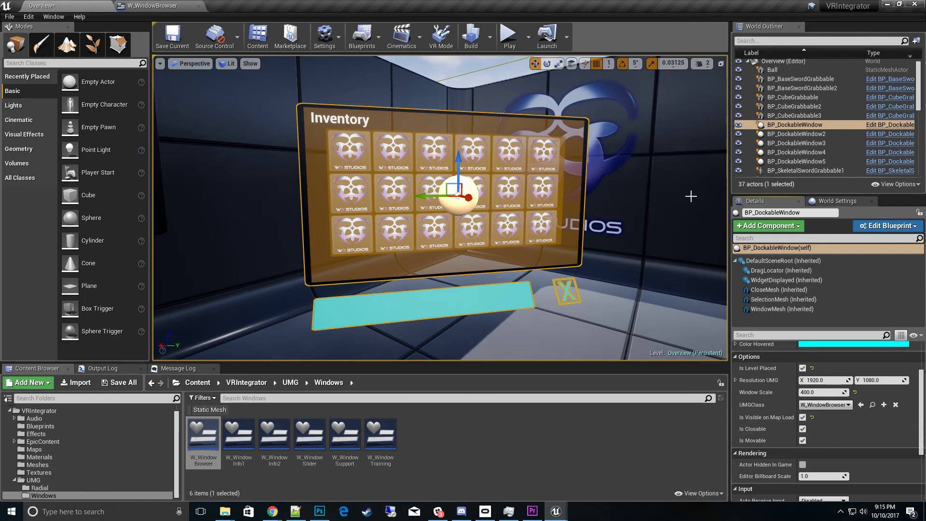
pyautogui.moveTo(599, 236); pyautogui.dragTo(483, 219, button='right')
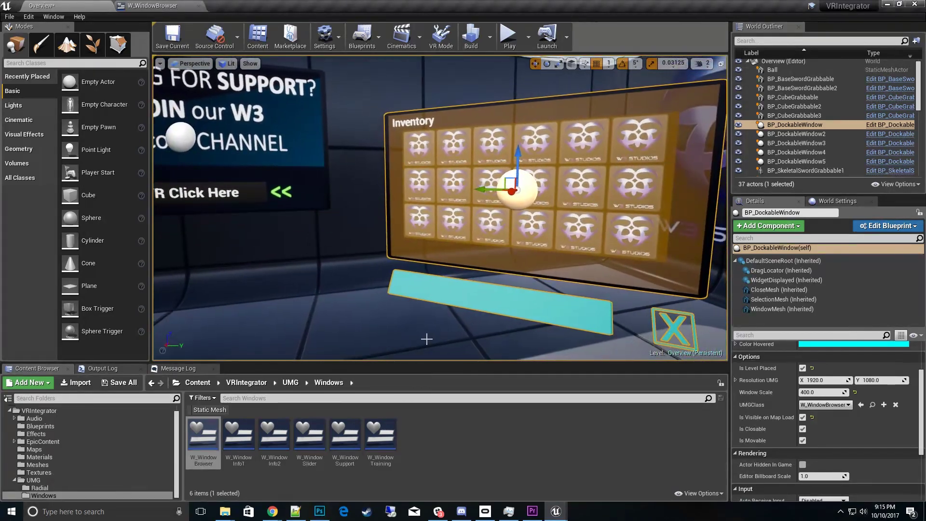
pyautogui.click(426, 338)
pyautogui.moveTo(426, 338); pyautogui.dragTo(443, 327, button='right')
pyautogui.moveTo(601, 167); pyautogui.dragTo(598, 169)
# Step: Create a Widget Blueprint named W_HelloWorld in the UMG Windows folder and open it docked beside the other editors
pyautogui.click(459, 446)
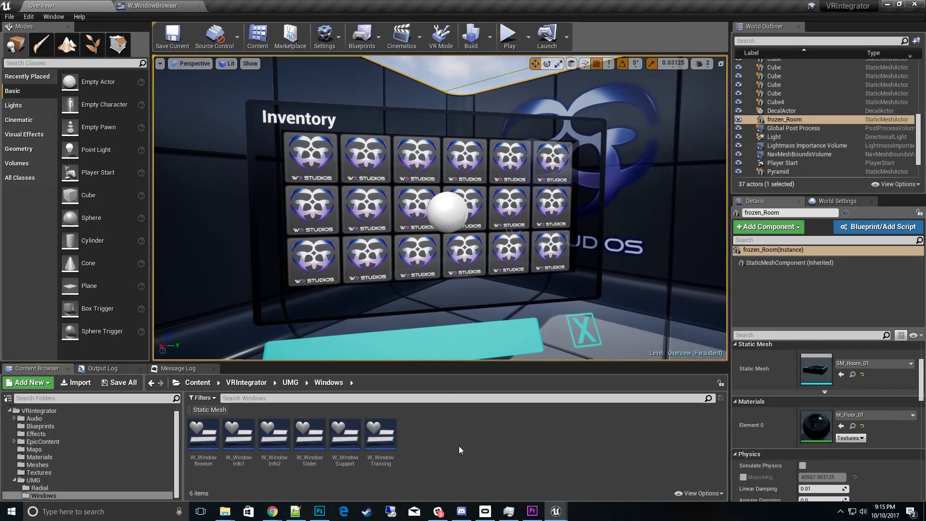
pyautogui.rightClick(441, 442)
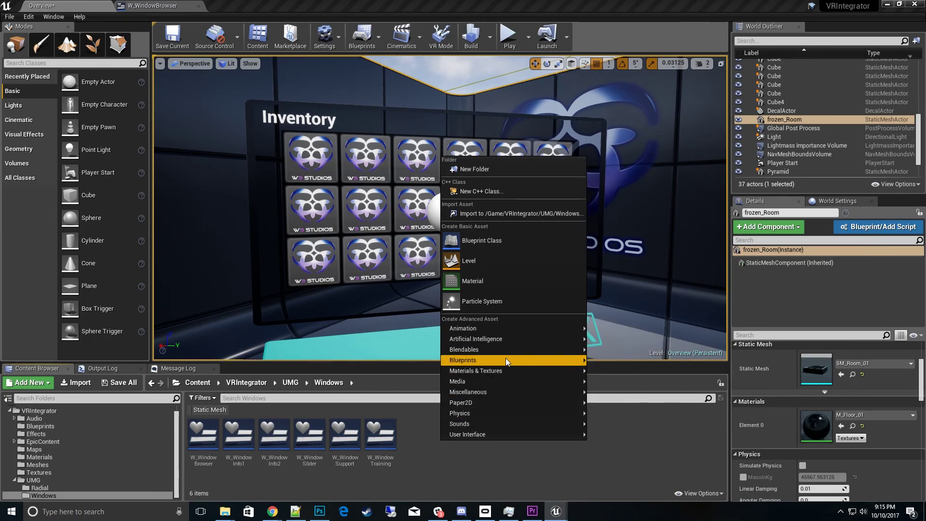
pyautogui.moveTo(506, 358)
pyautogui.moveTo(488, 435)
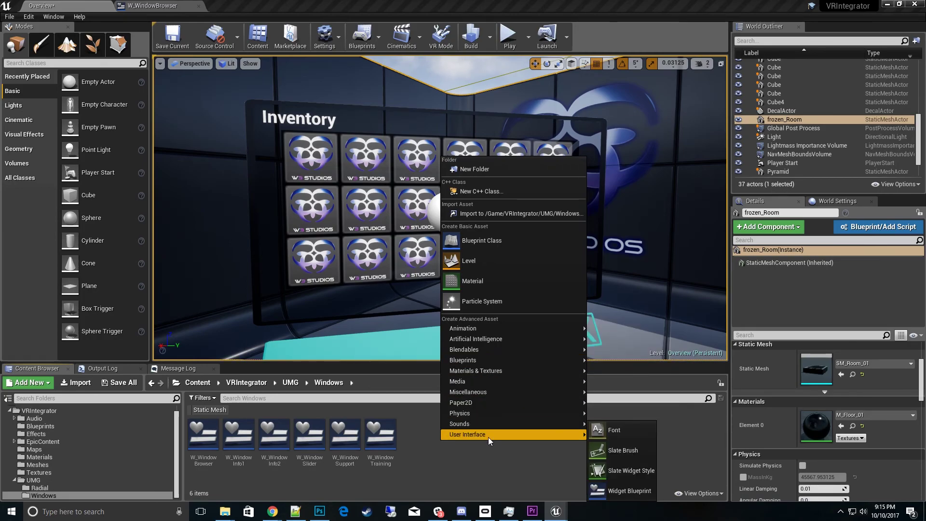
pyautogui.click(638, 494)
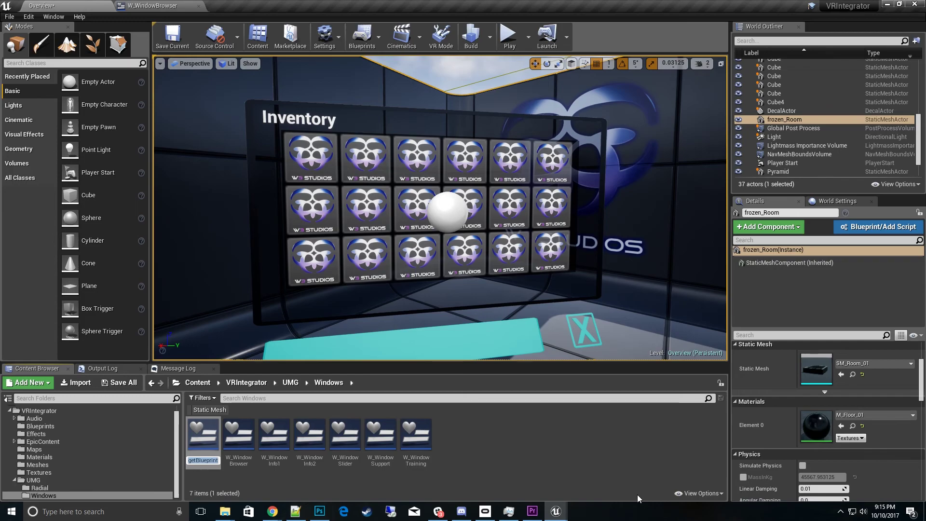
pyautogui.write('W_HelloWorld')
pyautogui.press('Return')
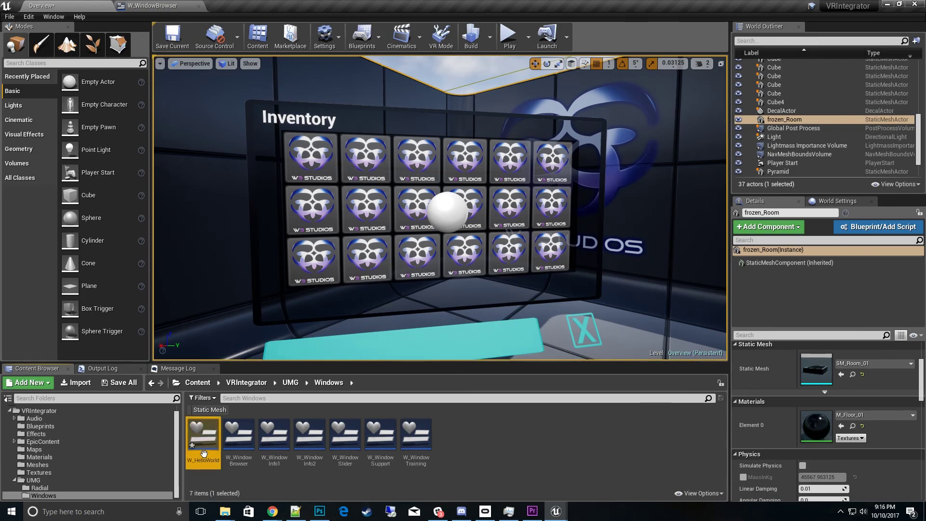
pyautogui.doubleClick(206, 436)
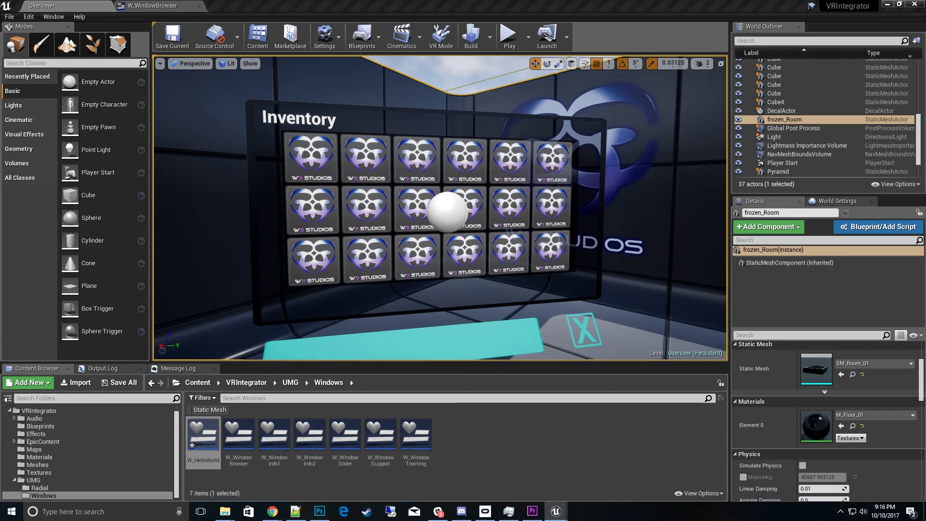
pyautogui.moveTo(759, 51); pyautogui.dragTo(283, 7)
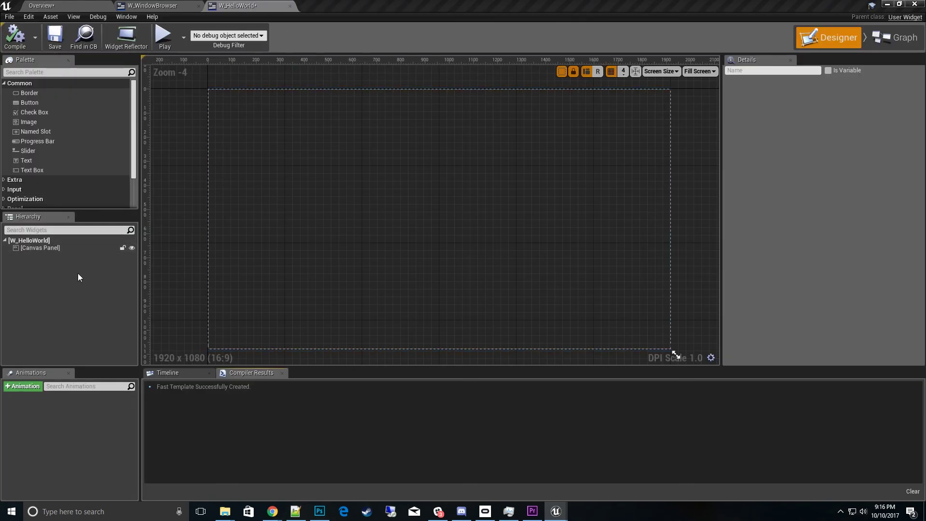
# Step: Add an Image to the Canvas Panel and size it to 1920 by 1080 to fill the canvas
pyautogui.click(56, 249)
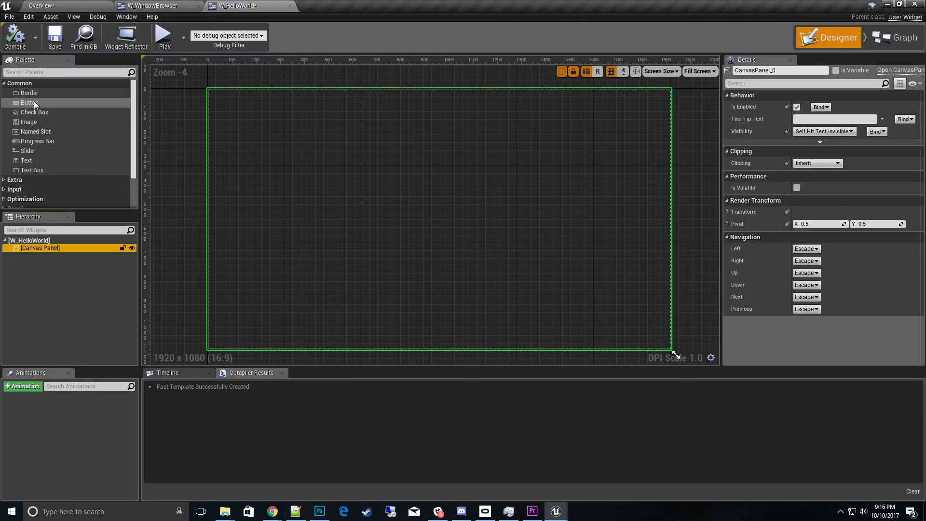
pyautogui.moveTo(31, 120); pyautogui.dragTo(66, 248)
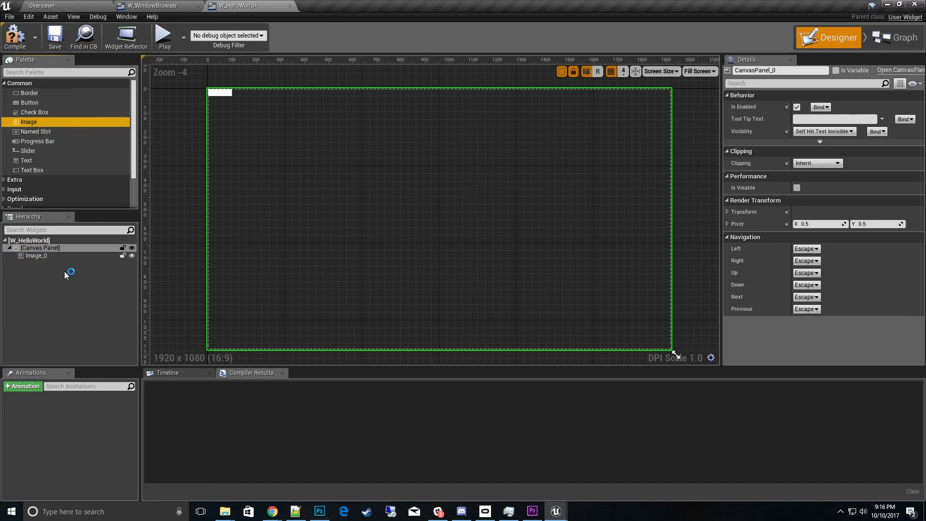
pyautogui.moveTo(235, 98); pyautogui.dragTo(661, 351)
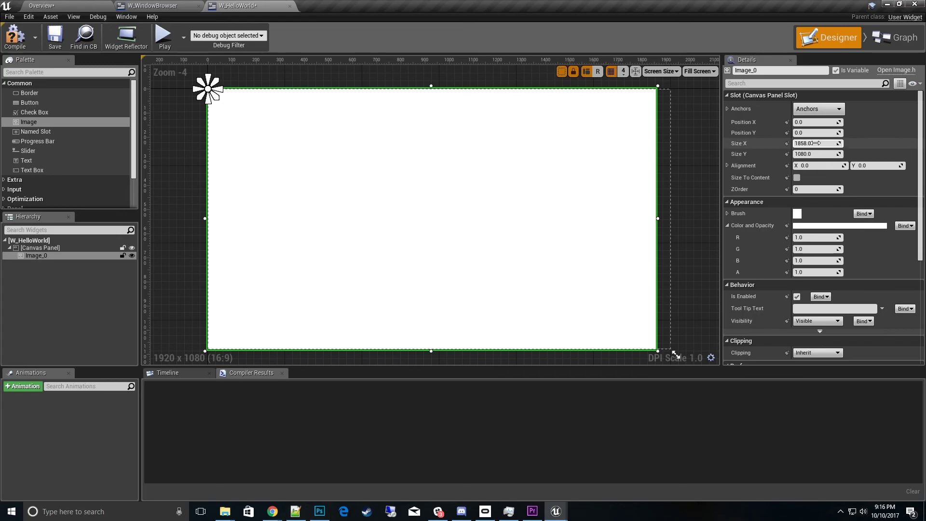
pyautogui.click(815, 143)
pyautogui.write('1920')
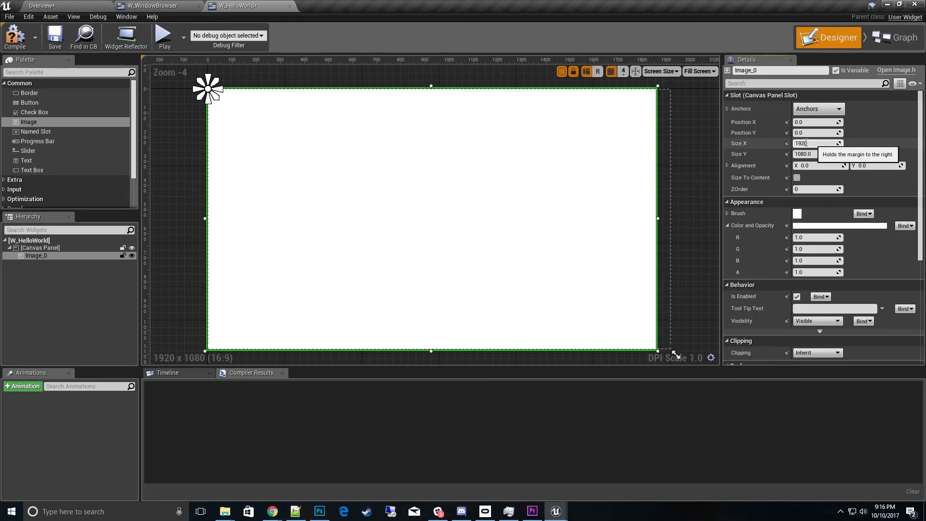
pyautogui.press('Tab')
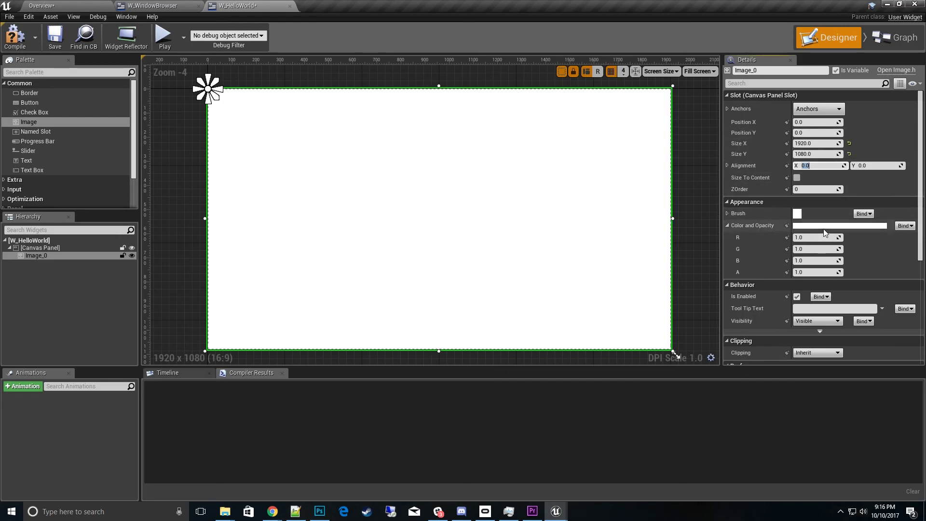
# Step: Set the image's color to a mid grey with a value of about 0.24
pyautogui.click(814, 226)
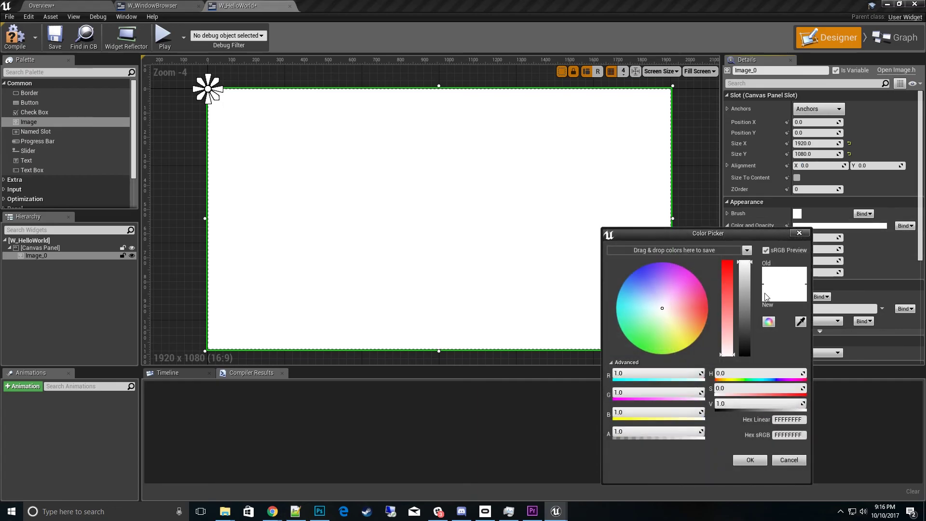
pyautogui.moveTo(745, 266); pyautogui.dragTo(745, 332)
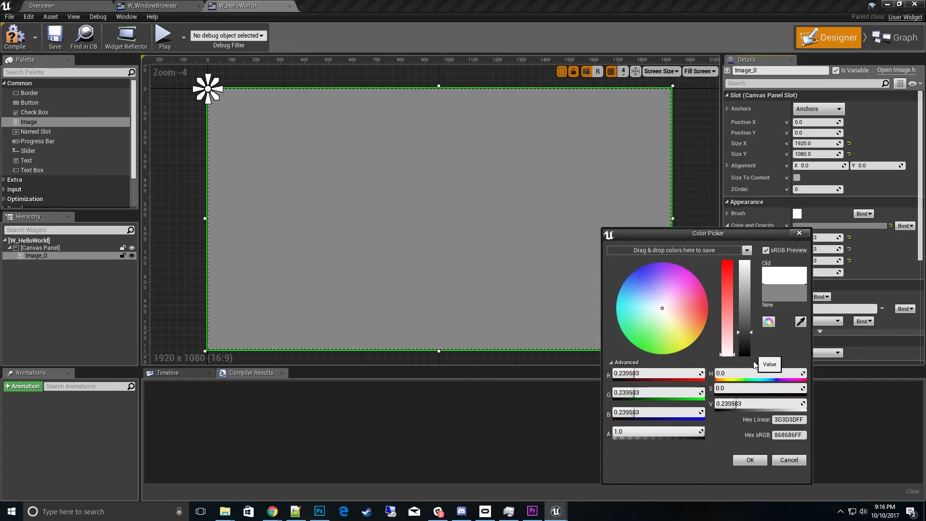
pyautogui.click(751, 460)
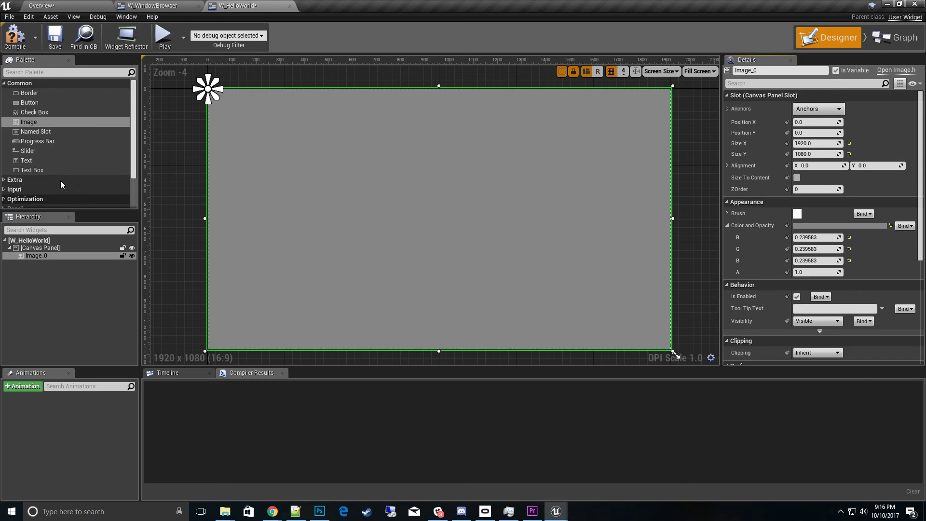
pyautogui.click(35, 170)
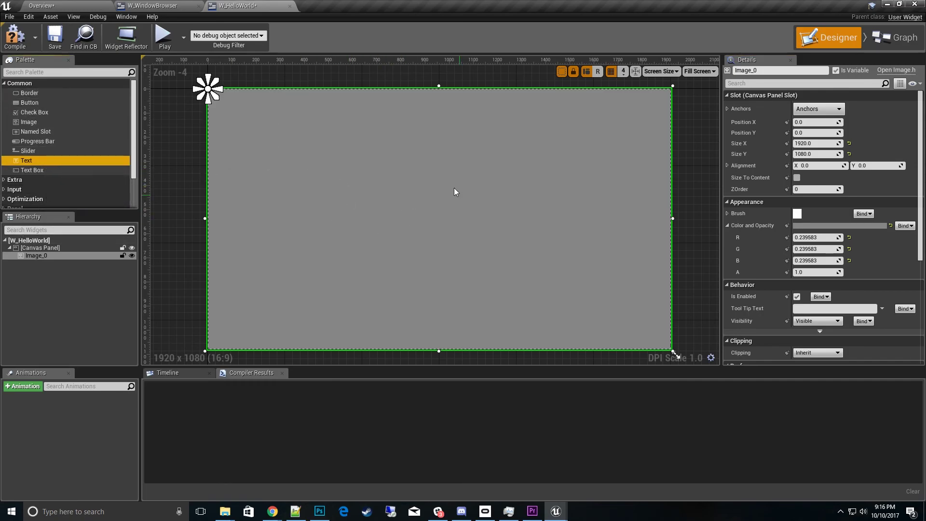
pyautogui.moveTo(331, 161)
pyautogui.mouseDown()
pyautogui.moveTo(392, 186)
pyautogui.moveTo(337, 158)
pyautogui.moveTo(317, 159)
pyautogui.mouseUp()
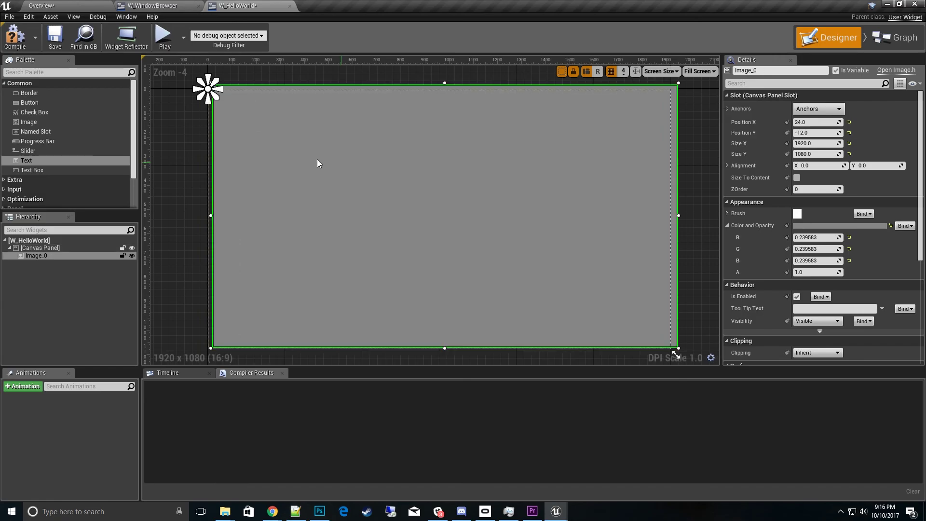
pyautogui.hotkey('ctrl', 'z')
# Step: Add a Text block over the grey image and enlarge it to about 955 by 360
pyautogui.moveTo(31, 160); pyautogui.dragTo(404, 205)
pyautogui.hotkey('ctrl', 'z')
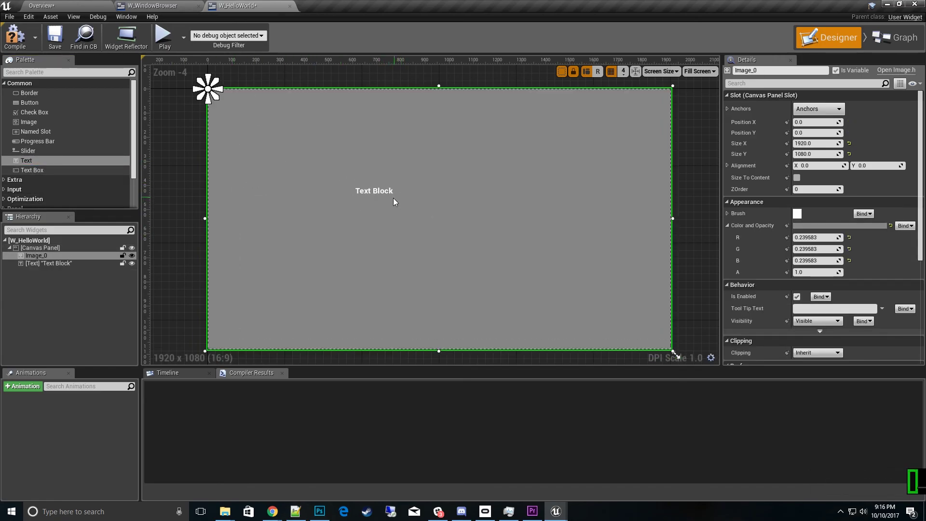
pyautogui.click(381, 190)
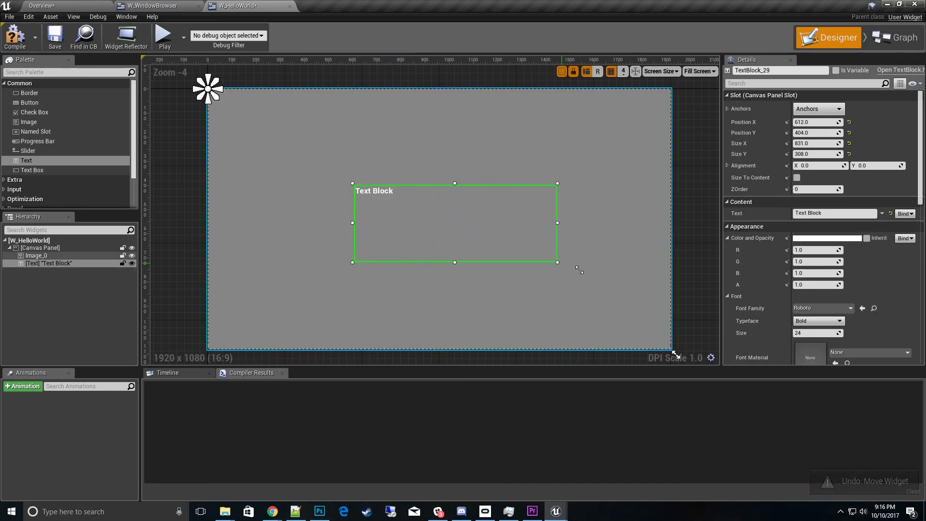
pyautogui.moveTo(473, 256); pyautogui.dragTo(438, 227)
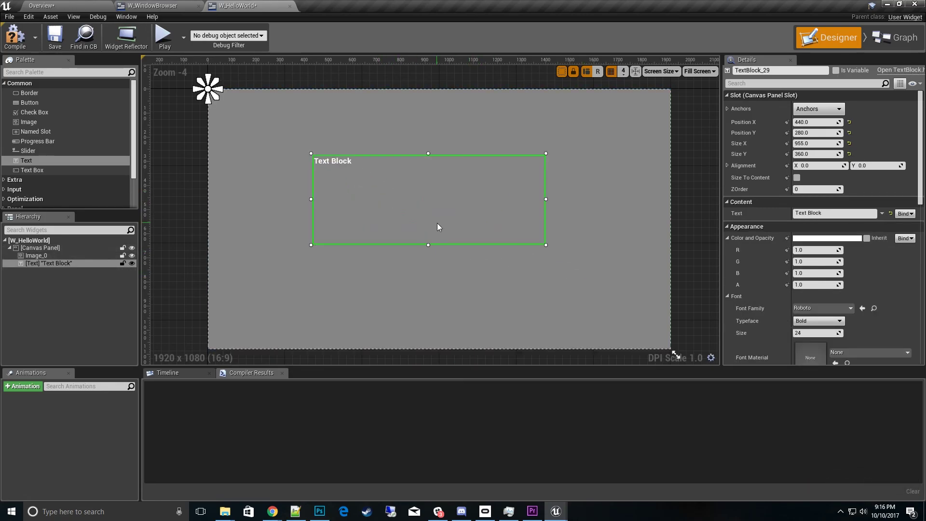
pyautogui.hotkey('ctrl', 'z')
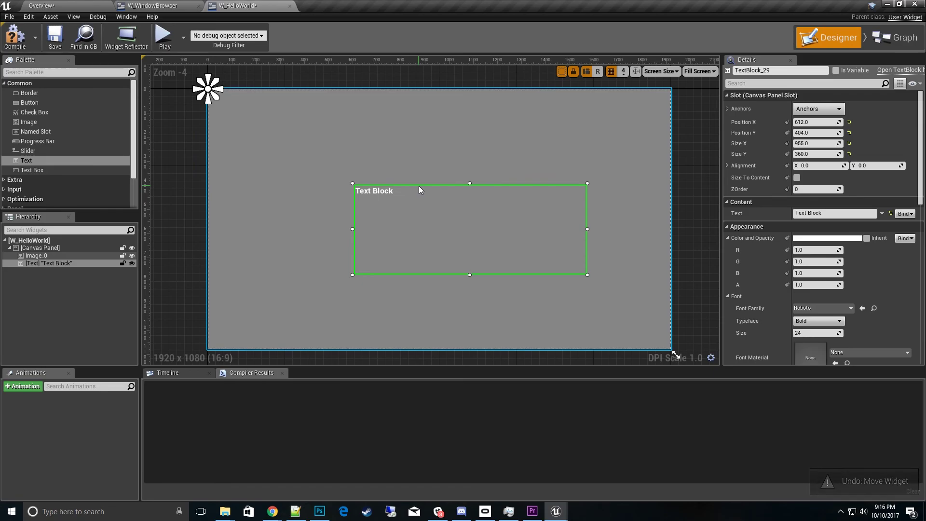
pyautogui.moveTo(419, 186); pyautogui.dragTo(403, 182)
pyautogui.hotkey('ctrl', 'z')
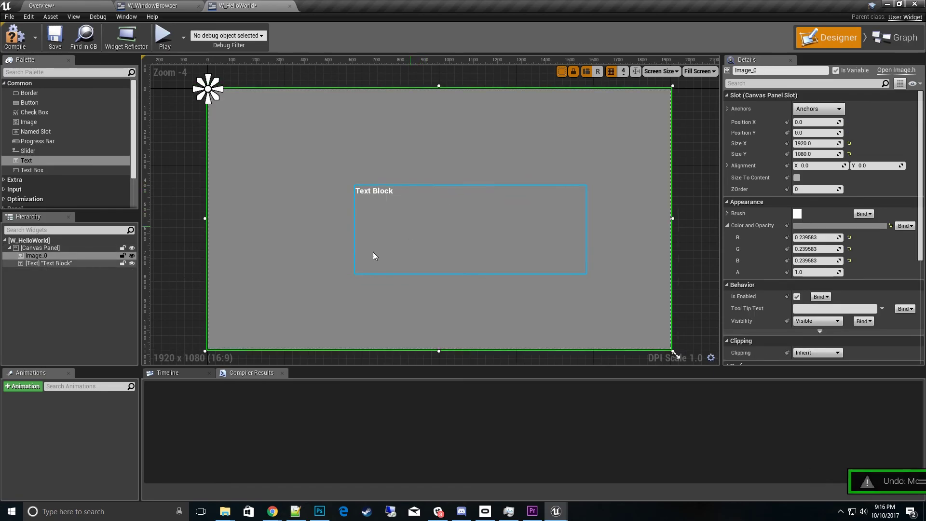
# Step: Move the text block to about X 500, Y 288 and set its font size to 148
pyautogui.click(52, 264)
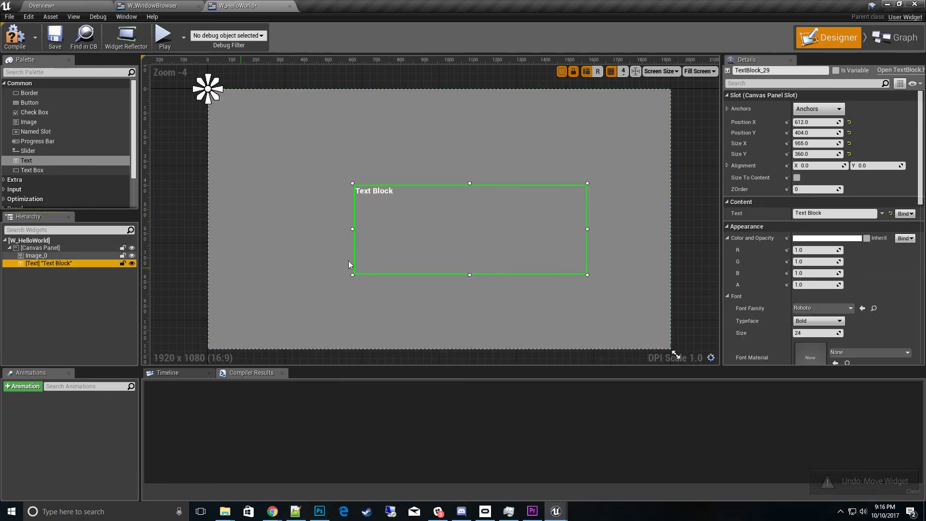
pyautogui.moveTo(372, 190); pyautogui.dragTo(344, 162)
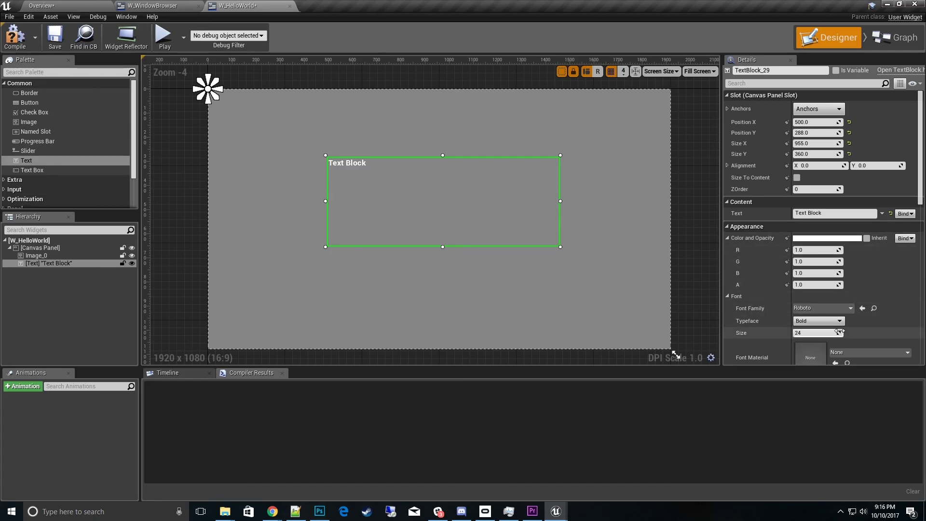
pyautogui.moveTo(845, 334)
pyautogui.mouseDown()
pyautogui.moveTo(854, 334)
pyautogui.moveTo(841, 333)
pyautogui.mouseUp()
# Step: Set the text block's text to HelloWorld and enable Size To Content for it
pyautogui.click(816, 213)
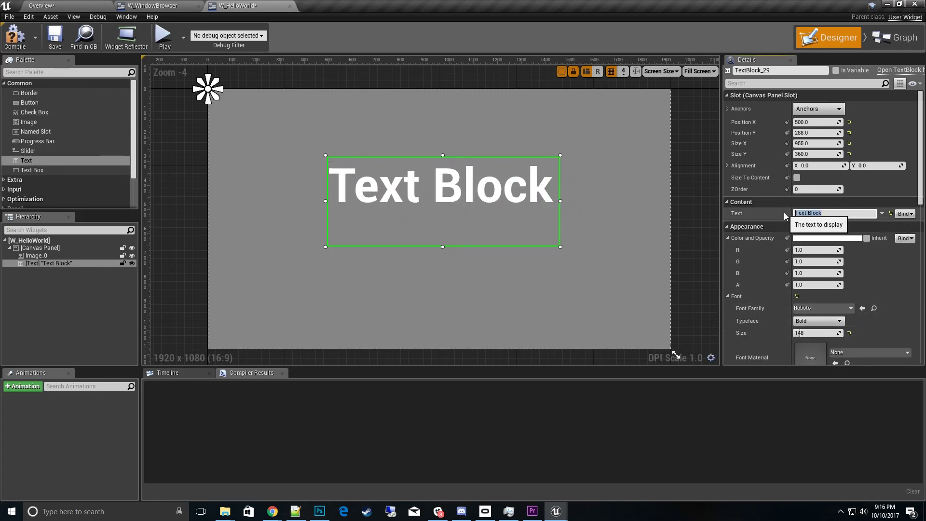
pyautogui.write('HelloWorld')
pyautogui.press('Return')
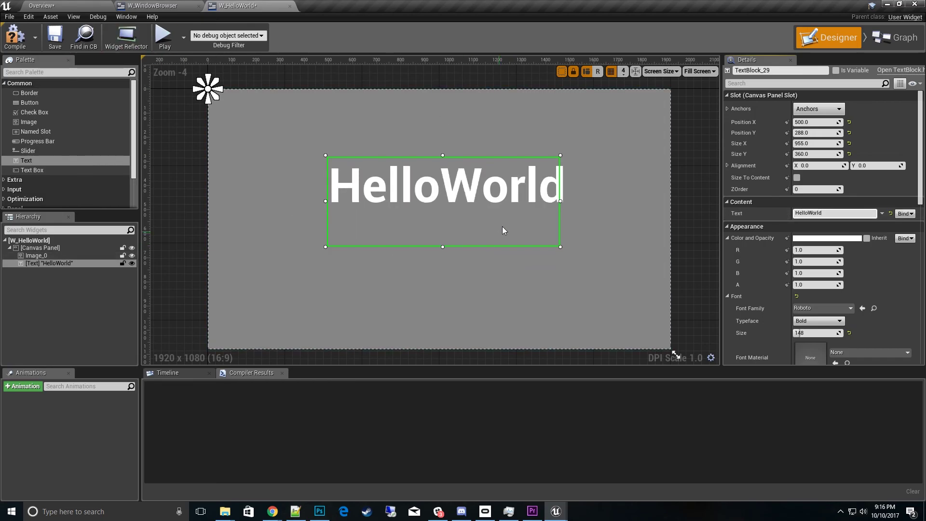
pyautogui.click(798, 177)
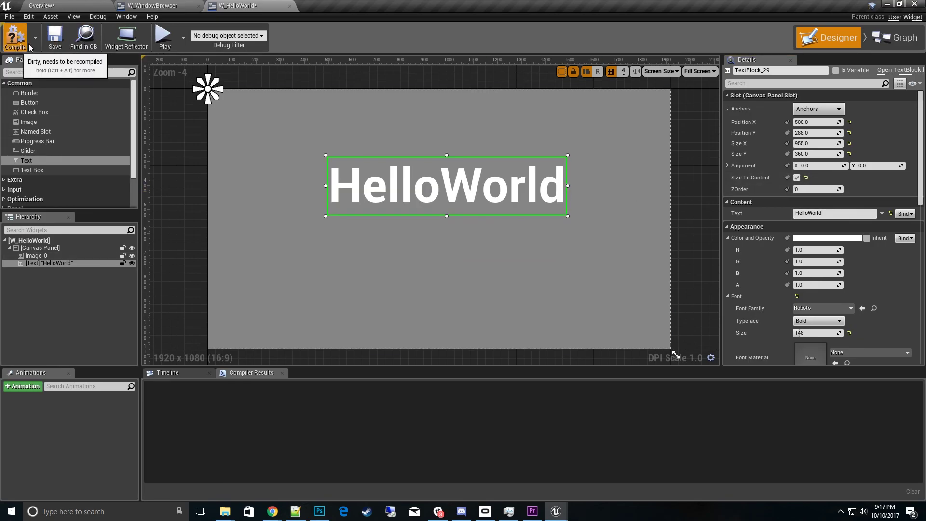
# Step: Compile and save the W_HelloWorld widget, and return to the Overview level
pyautogui.click(15, 38)
pyautogui.click(54, 37)
pyautogui.click(59, 6)
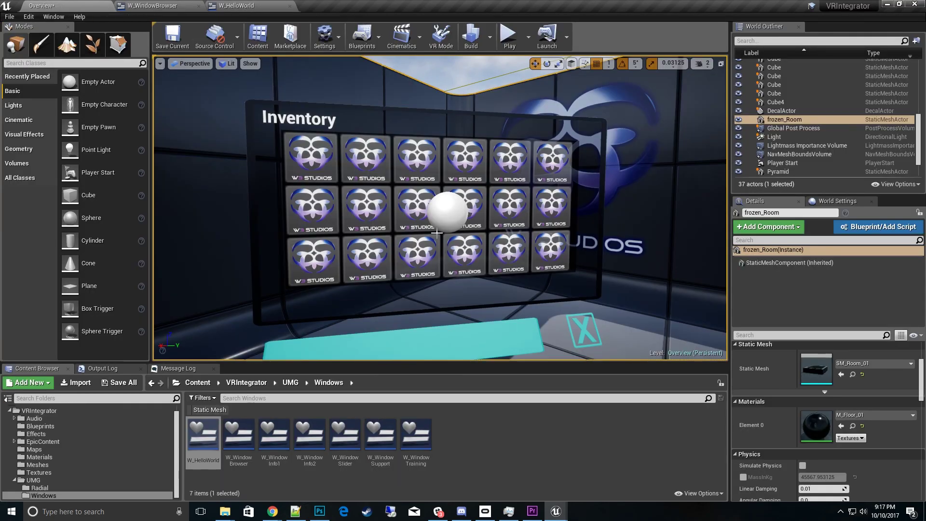
# Step: Set the UMGClass option of the Inventory dockable window in the level to W_HelloWorld
pyautogui.click(470, 271)
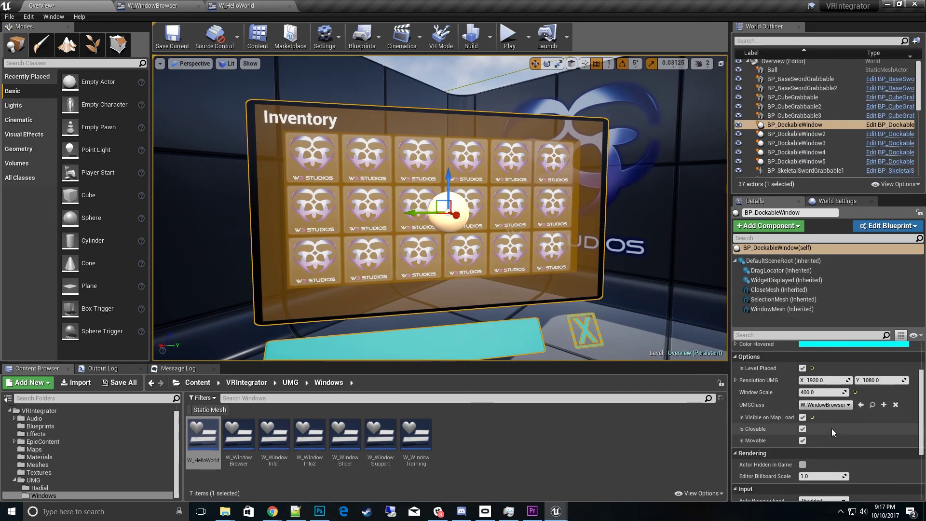
pyautogui.click(848, 405)
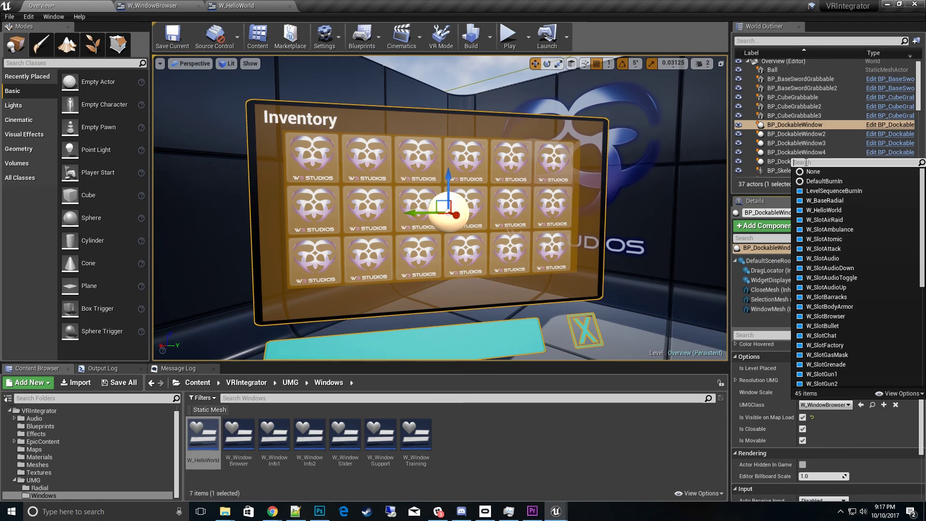
pyautogui.write('h')
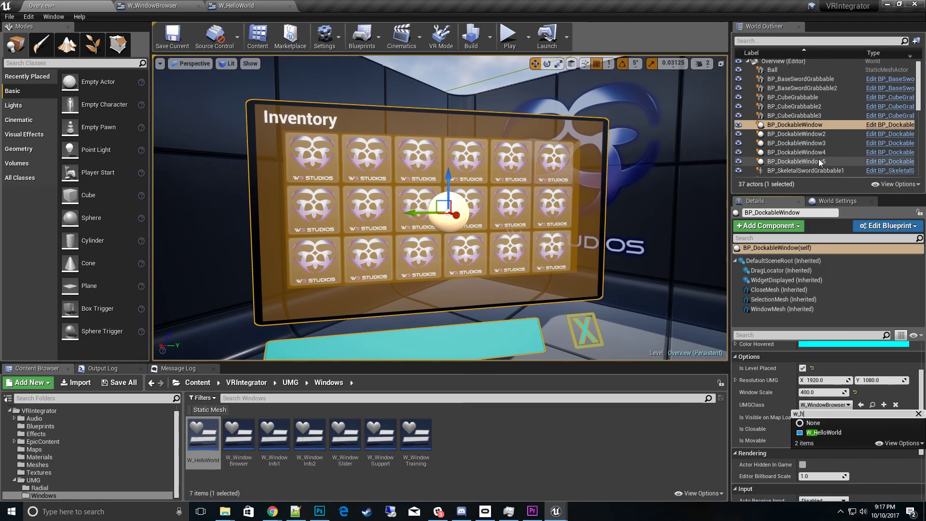
pyautogui.click(834, 432)
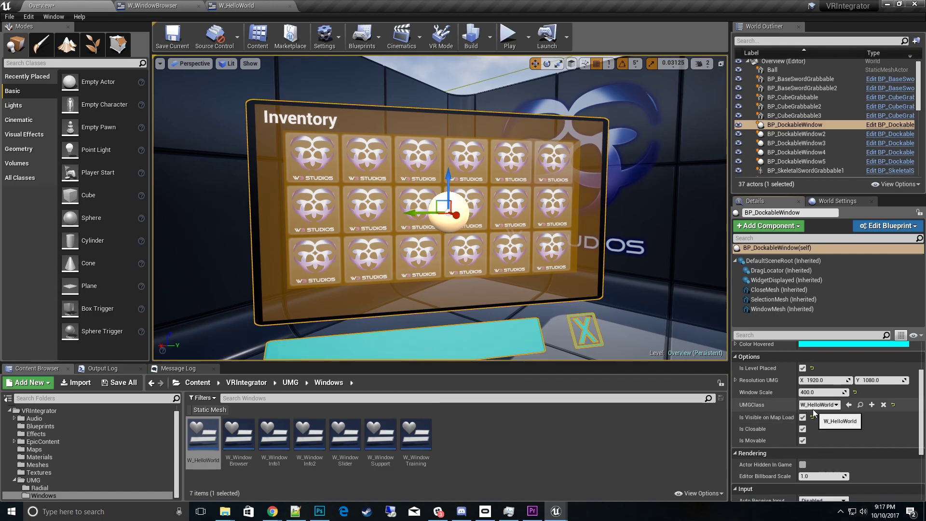
# Step: Set the Widget Class of the dockable window's WidgetDisplayed component to W_HelloWorld
pyautogui.click(823, 280)
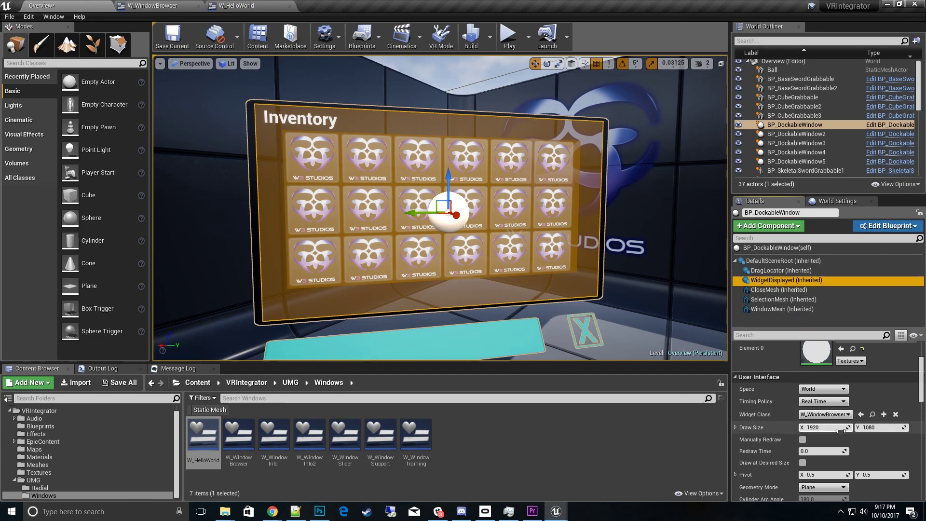
pyautogui.click(825, 414)
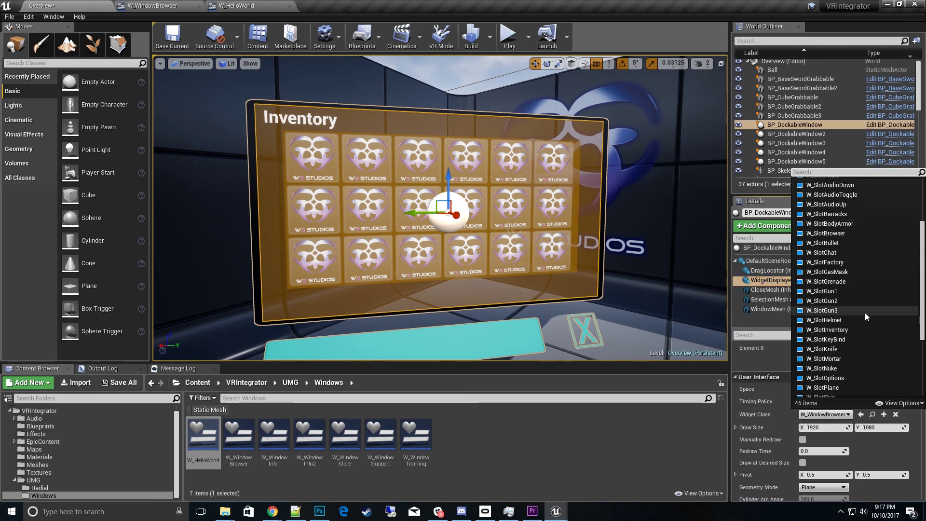
pyautogui.scroll(-5, 864, 313)
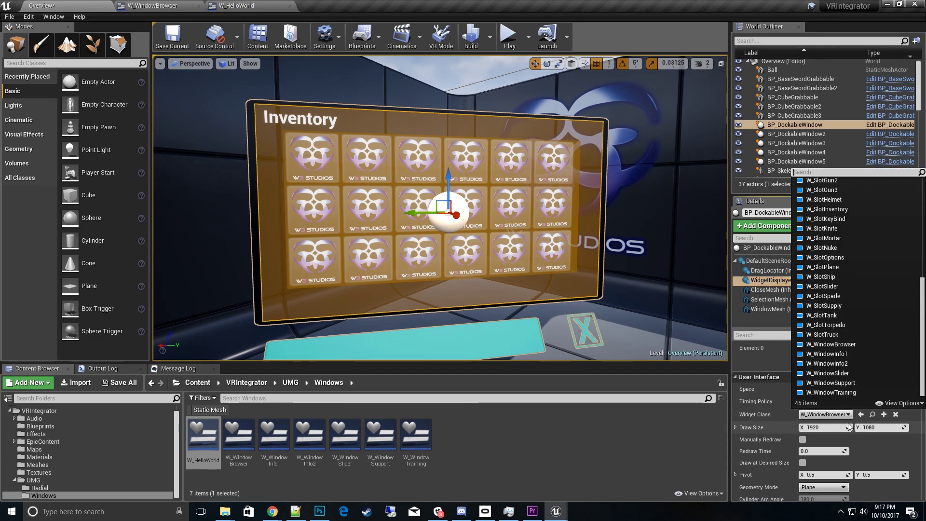
pyautogui.scroll(5, 864, 343)
pyautogui.scroll(2, 861, 345)
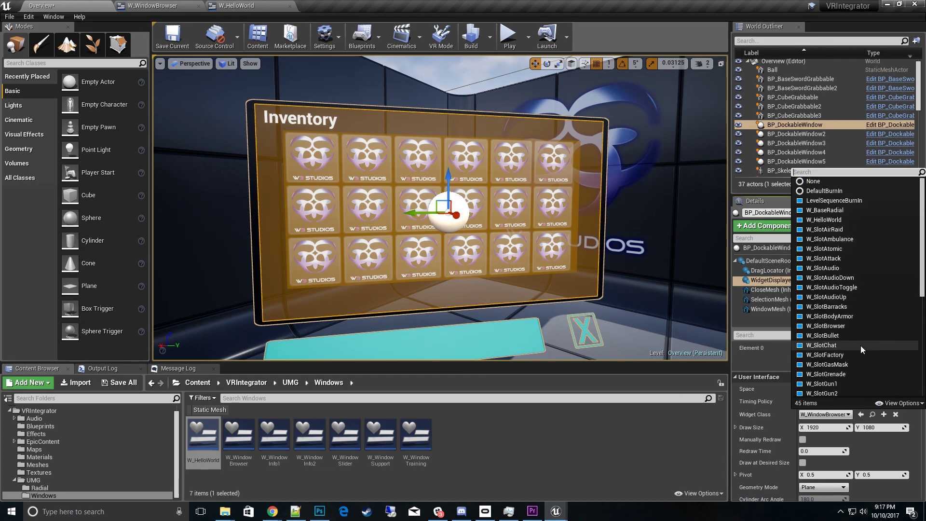
pyautogui.click(852, 219)
pyautogui.click(852, 220)
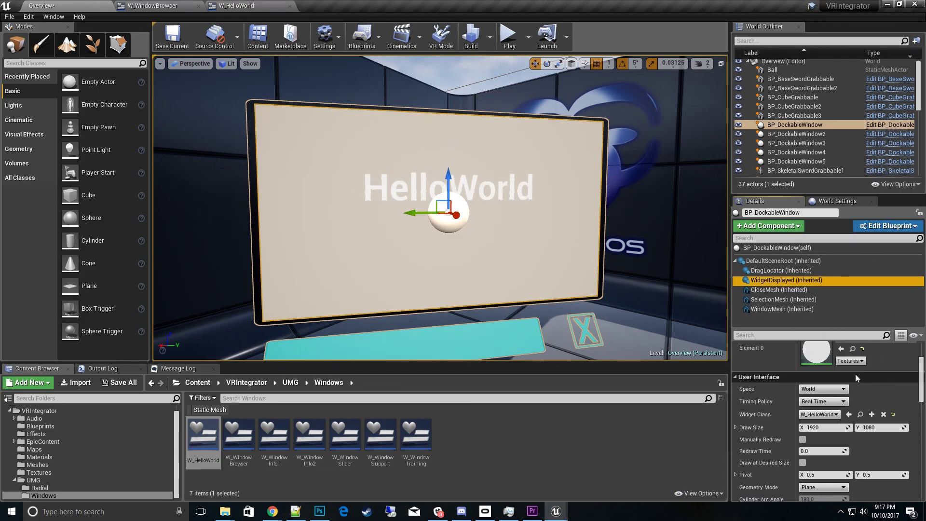
# Step: Examine the dockable window's widget preview in the level and compare its WidgetDisplayed component with the actor's UMGClass option
pyautogui.moveTo(645, 262); pyautogui.dragTo(609, 228, button='right')
pyautogui.moveTo(680, 247)
pyautogui.mouseDown(button='right')
pyautogui.moveTo(700, 247)
pyautogui.moveTo(686, 246)
pyautogui.mouseUp(button='right')
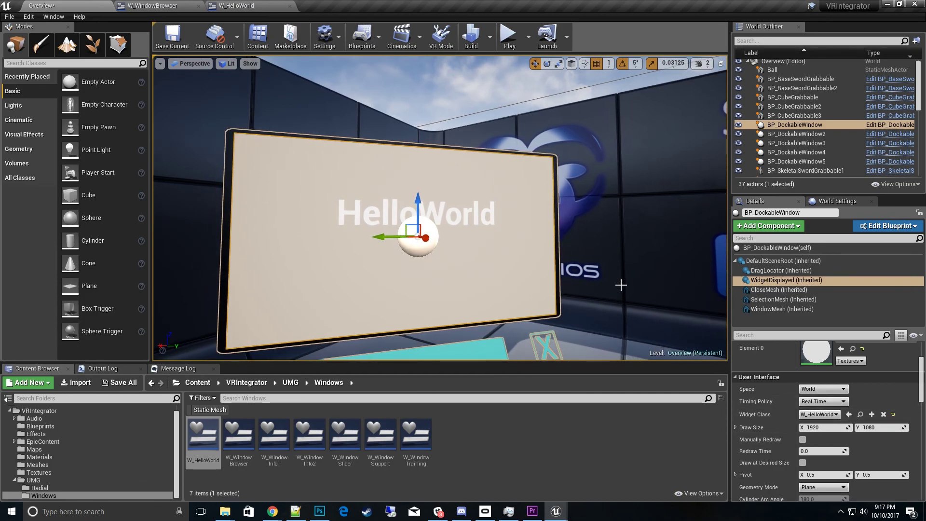
pyautogui.moveTo(621, 286); pyautogui.dragTo(630, 309, button='right')
pyautogui.press('s')
pyautogui.moveTo(478, 242)
pyautogui.mouseDown(button='right')
pyautogui.moveTo(477, 230)
pyautogui.moveTo(526, 231)
pyautogui.moveTo(492, 233)
pyautogui.mouseUp(button='right')
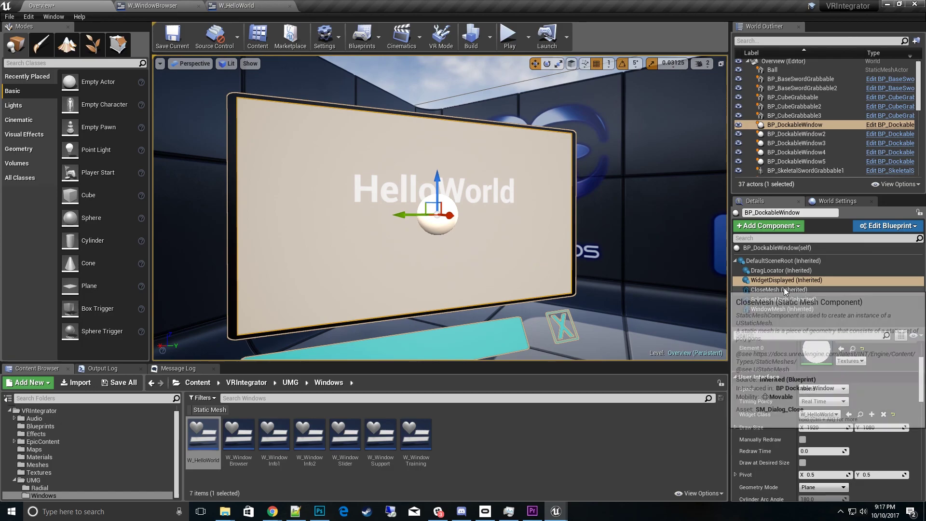
pyautogui.click(785, 283)
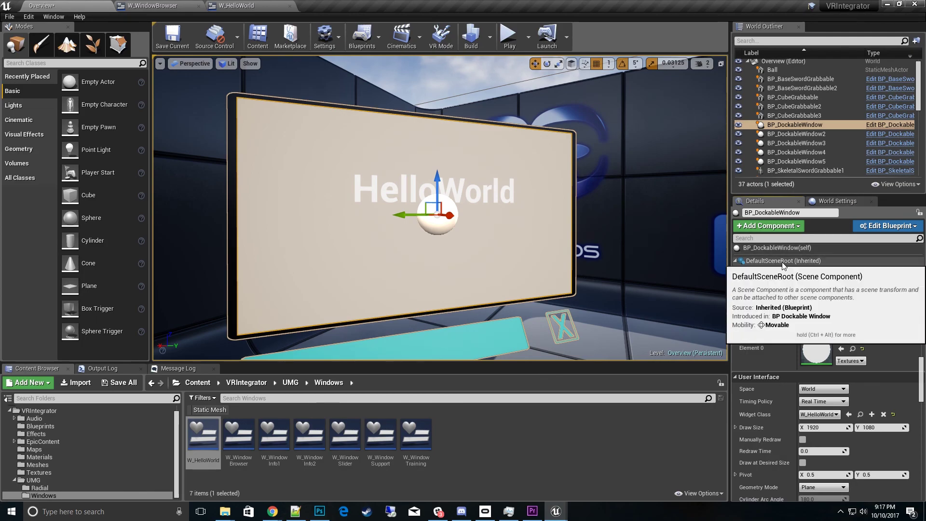
pyautogui.click(782, 248)
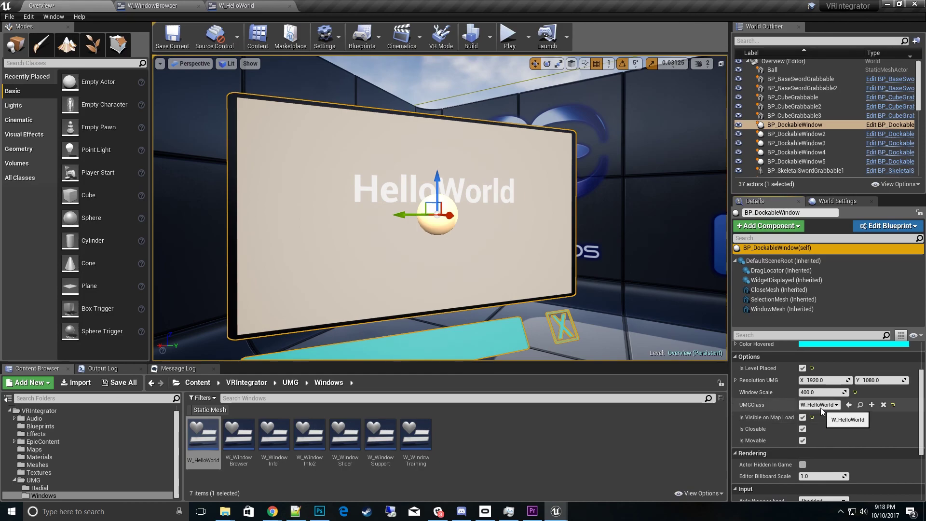
pyautogui.moveTo(587, 314); pyautogui.dragTo(515, 316, button='right')
pyautogui.moveTo(483, 218); pyautogui.dragTo(483, 217, button='right')
pyautogui.moveTo(551, 250); pyautogui.dragTo(551, 251, button='right')
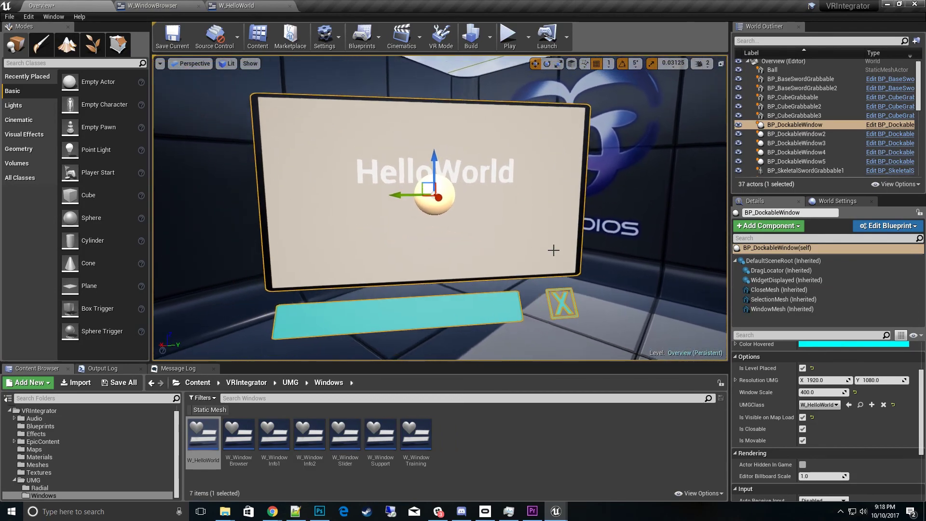